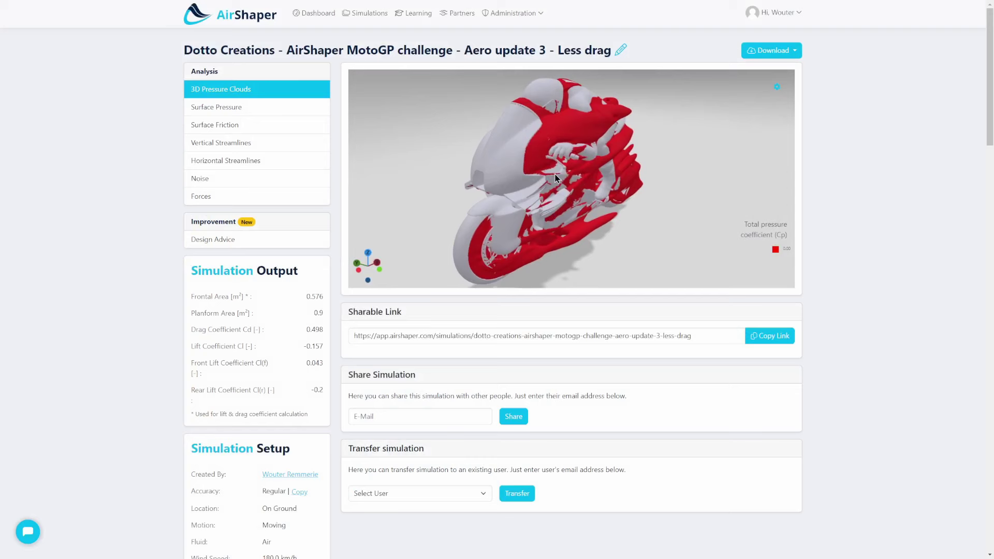
pyautogui.scroll(3, 552, 175)
pyautogui.scroll(-3, 573, 207)
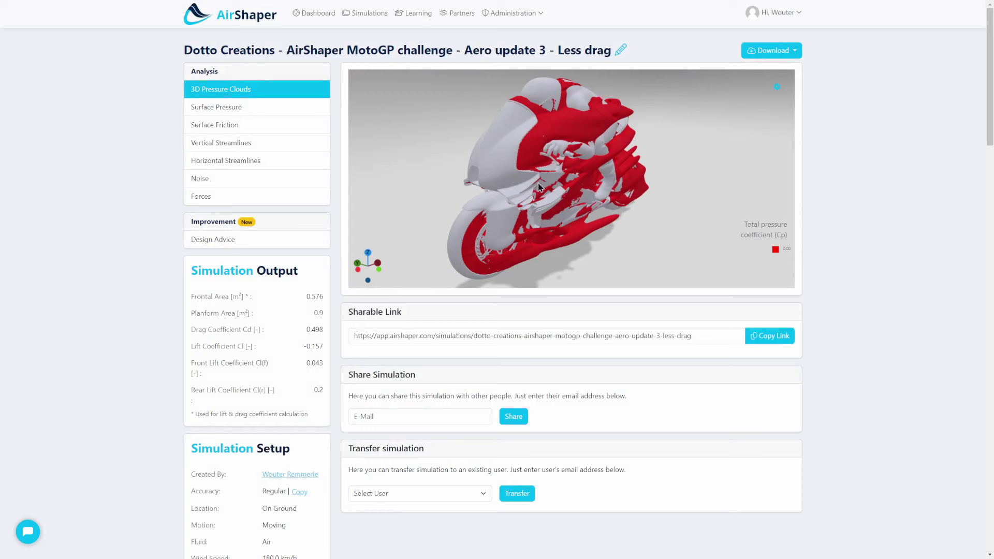
# Step: Display the Design Advice colour map and orbit to a near-frontal view of the front wheel
pyautogui.moveTo(542, 189); pyautogui.dragTo(557, 188)
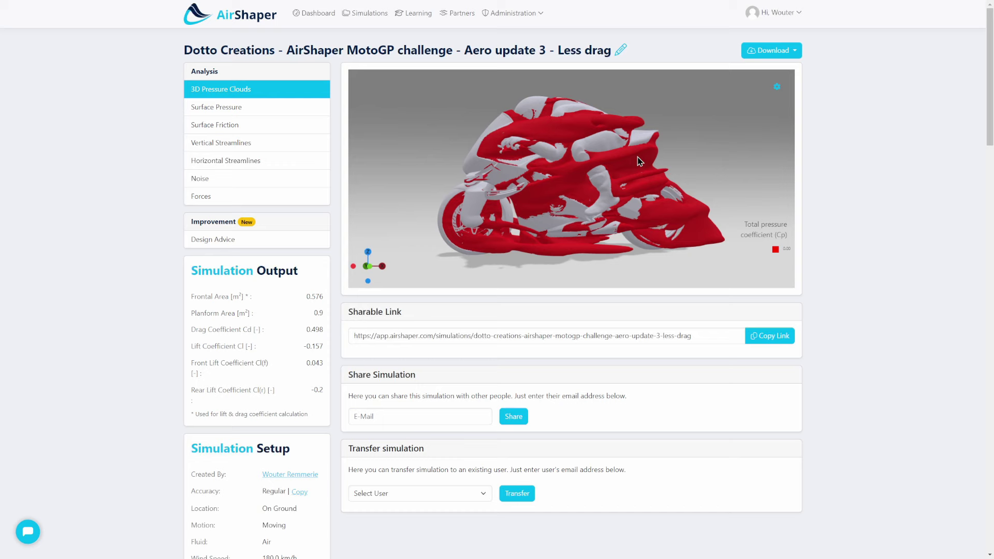
pyautogui.moveTo(608, 166); pyautogui.dragTo(595, 178)
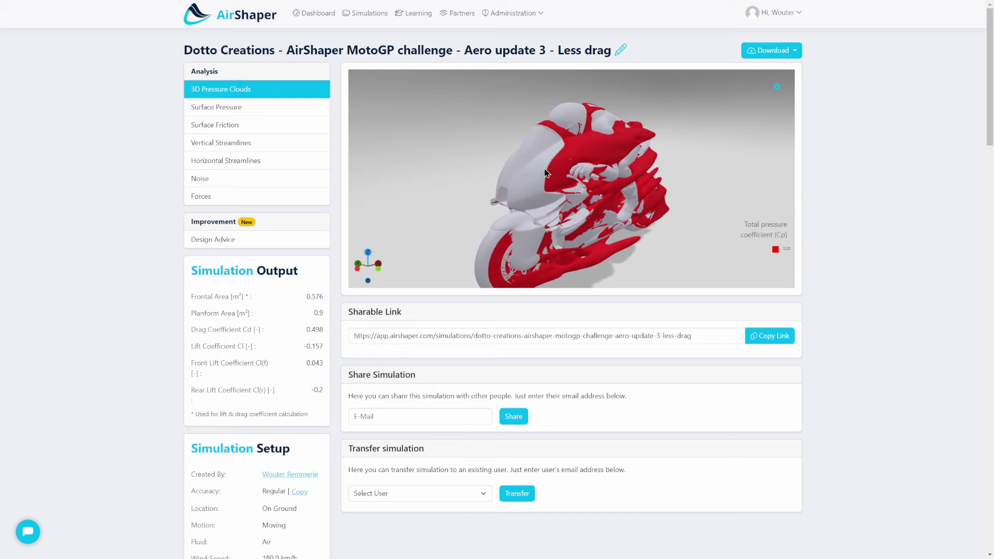
pyautogui.click(274, 245)
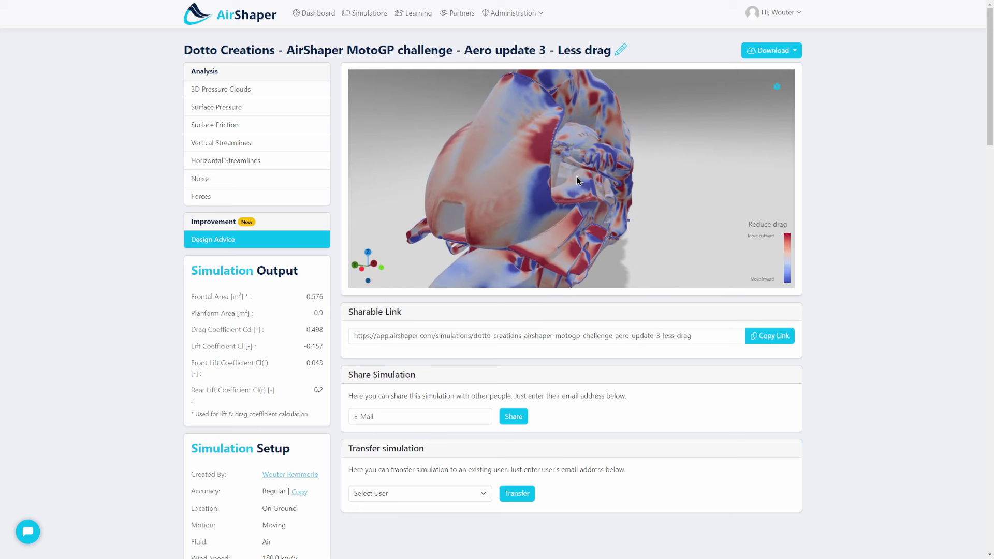
pyautogui.moveTo(557, 171); pyautogui.dragTo(579, 171)
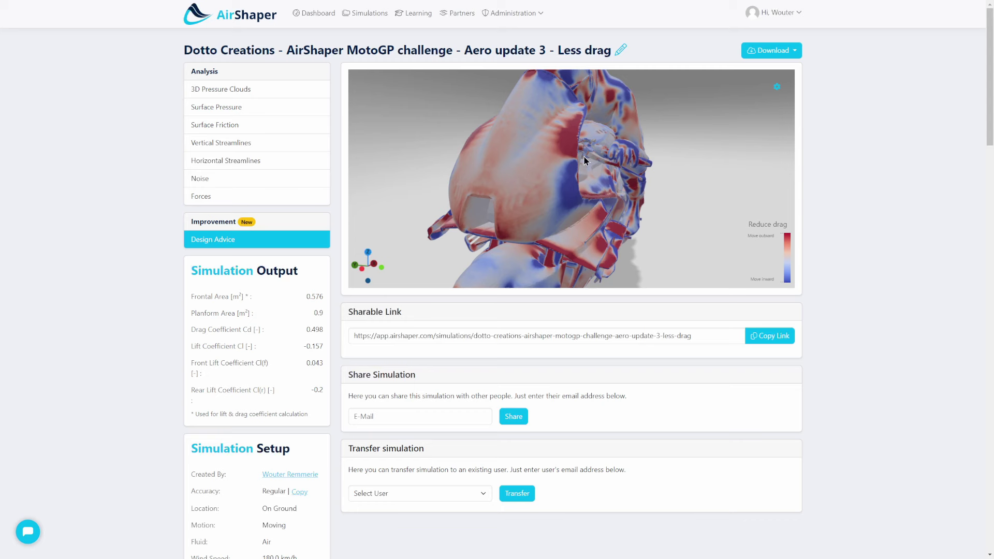
pyautogui.scroll(-3, 580, 134)
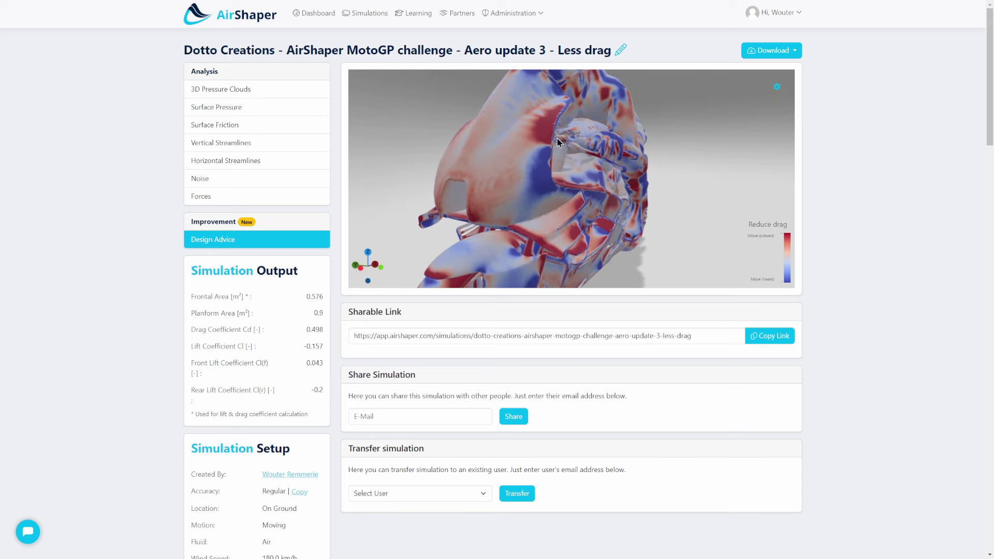
pyautogui.scroll(-3, 542, 185)
pyautogui.scroll(3, 573, 175)
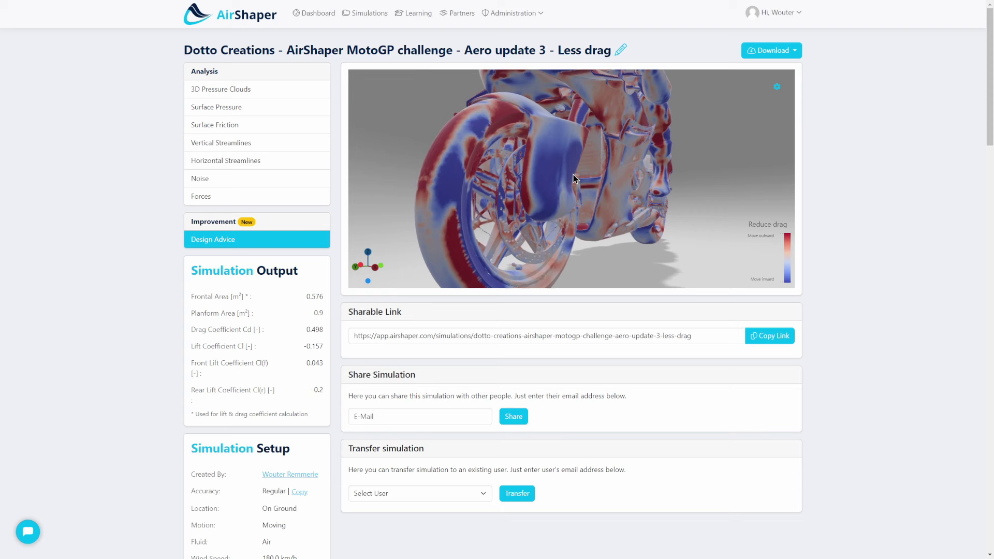
pyautogui.scroll(2, 441, 123)
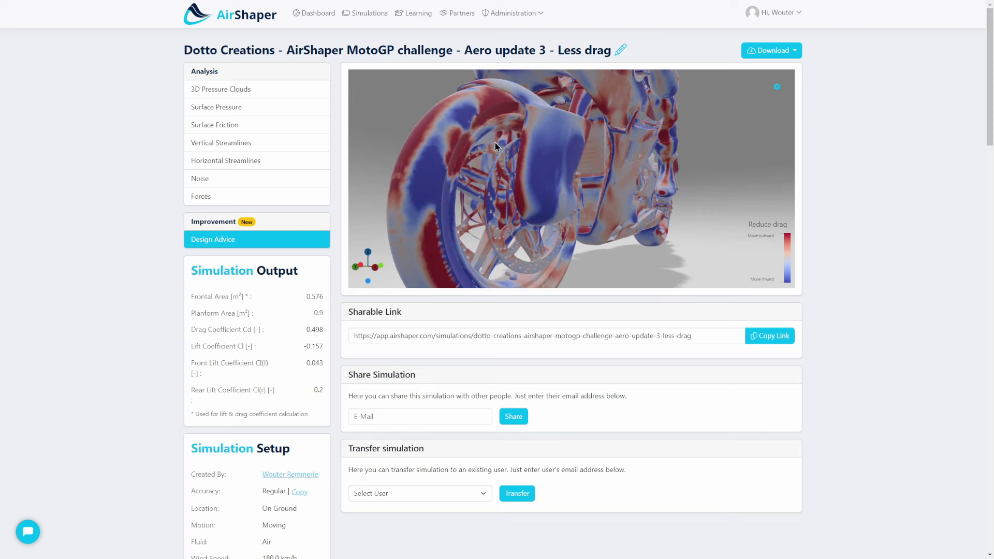
pyautogui.moveTo(495, 146); pyautogui.dragTo(603, 164)
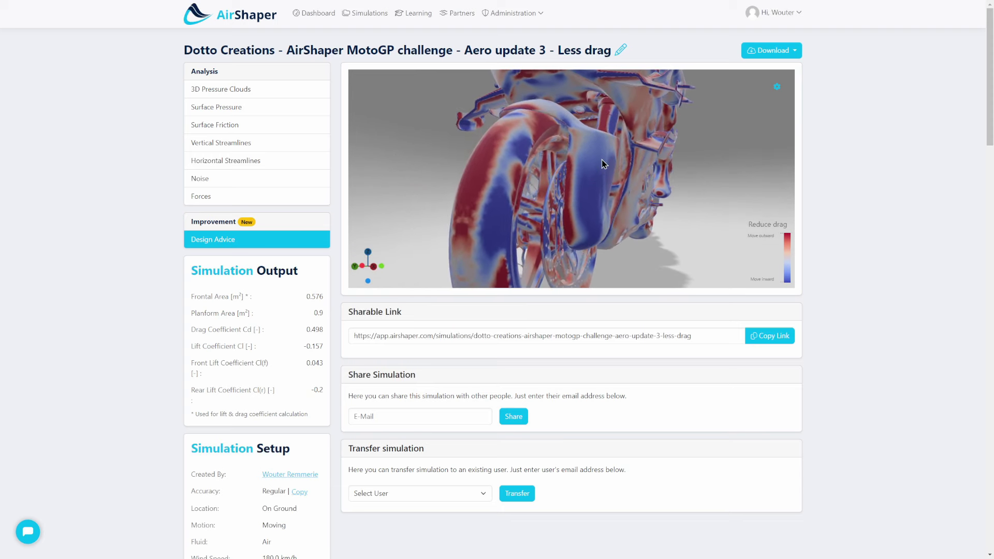
pyautogui.moveTo(594, 164)
pyautogui.mouseDown()
pyautogui.moveTo(593, 185)
pyautogui.moveTo(549, 164)
pyautogui.moveTo(532, 195)
pyautogui.moveTo(679, 212)
pyautogui.mouseUp()
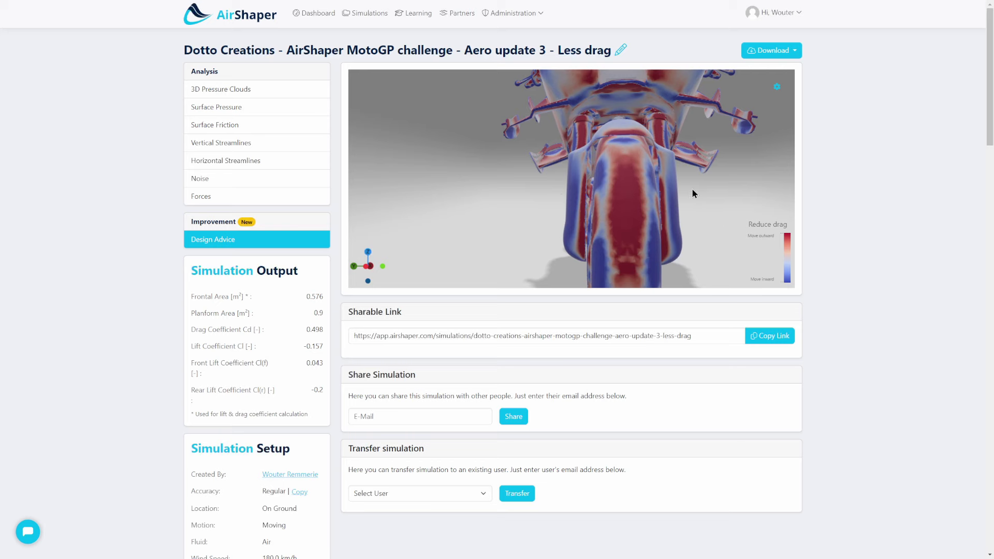
pyautogui.moveTo(693, 188); pyautogui.dragTo(679, 196)
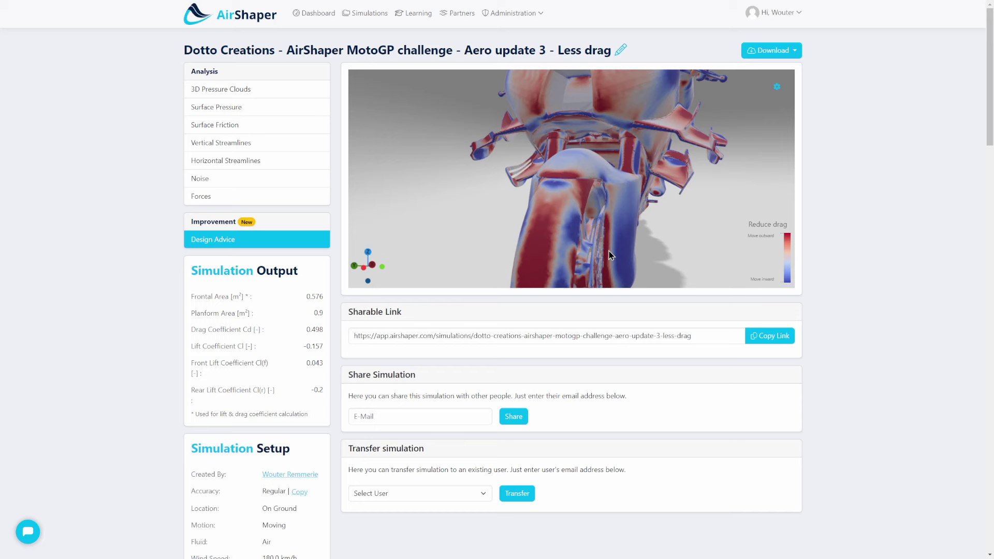
pyautogui.moveTo(612, 256)
pyautogui.mouseDown()
pyautogui.moveTo(641, 201)
pyautogui.moveTo(661, 199)
pyautogui.moveTo(523, 151)
pyautogui.mouseUp()
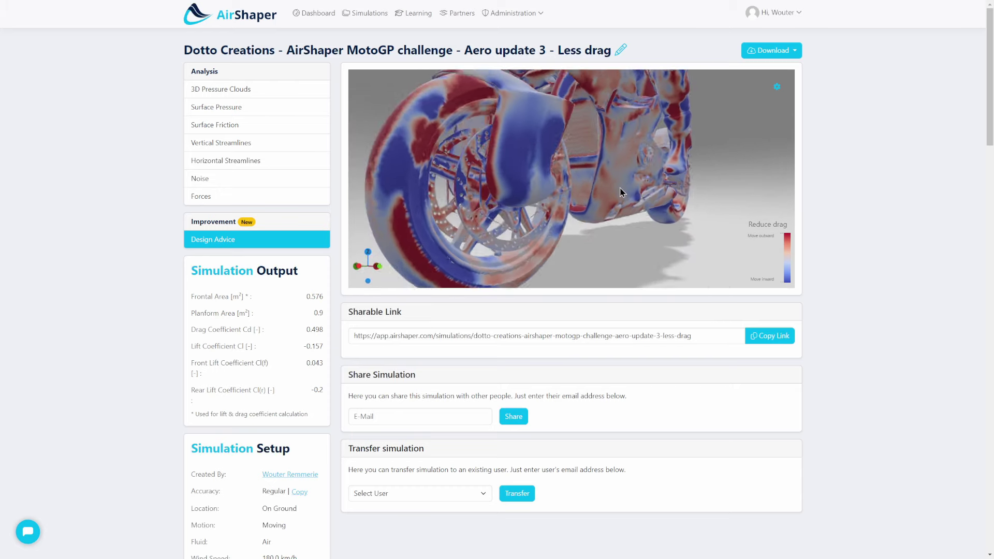
pyautogui.moveTo(523, 151)
pyautogui.mouseDown()
pyautogui.moveTo(620, 229)
pyautogui.moveTo(621, 111)
pyautogui.moveTo(656, 116)
pyautogui.mouseUp()
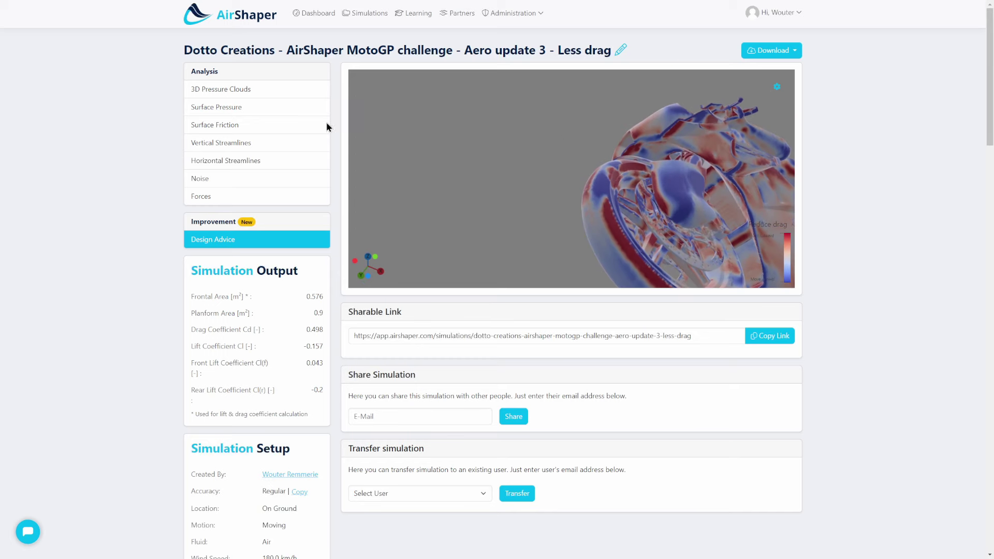
pyautogui.click(237, 107)
pyautogui.moveTo(642, 220)
pyautogui.mouseDown()
pyautogui.moveTo(655, 197)
pyautogui.moveTo(642, 154)
pyautogui.mouseUp()
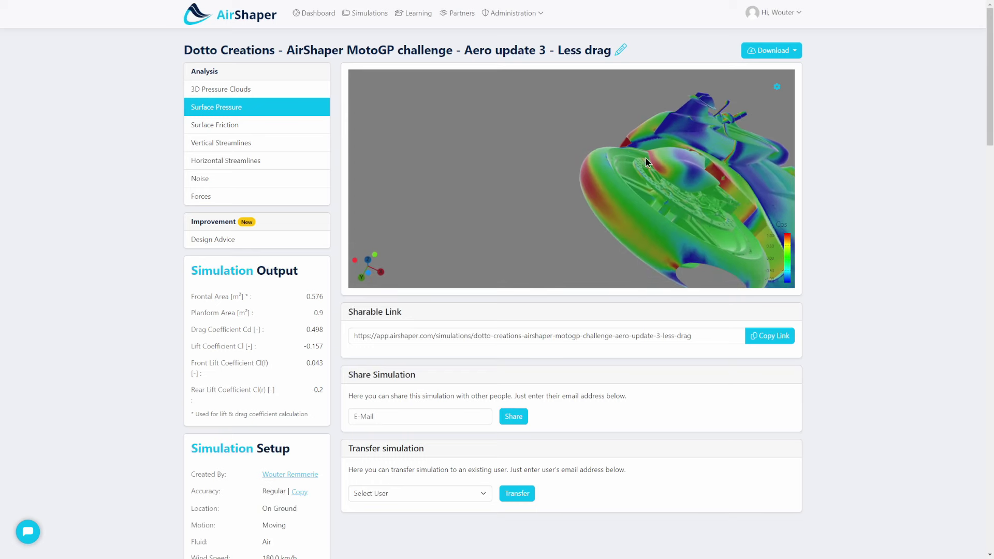
pyautogui.moveTo(645, 158); pyautogui.dragTo(596, 237)
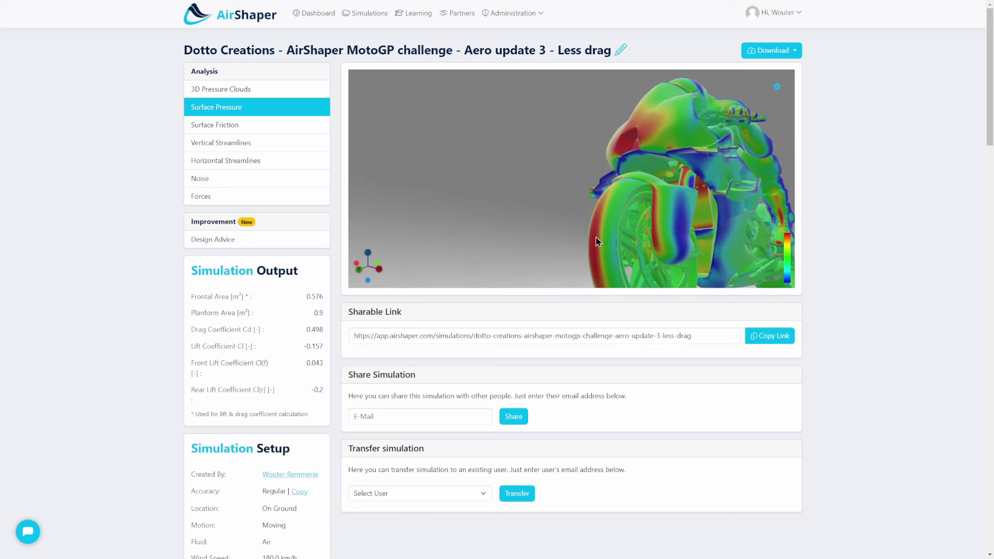
pyautogui.click(221, 241)
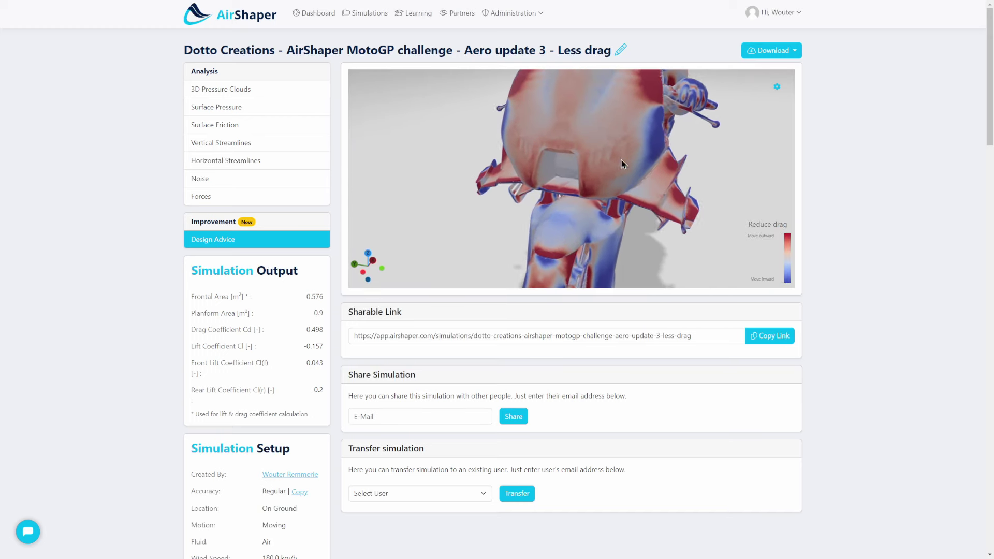
pyautogui.scroll(3, 621, 163)
pyautogui.moveTo(490, 223)
pyautogui.mouseDown()
pyautogui.moveTo(593, 209)
pyautogui.moveTo(523, 164)
pyautogui.mouseUp()
pyautogui.scroll(-3, 531, 198)
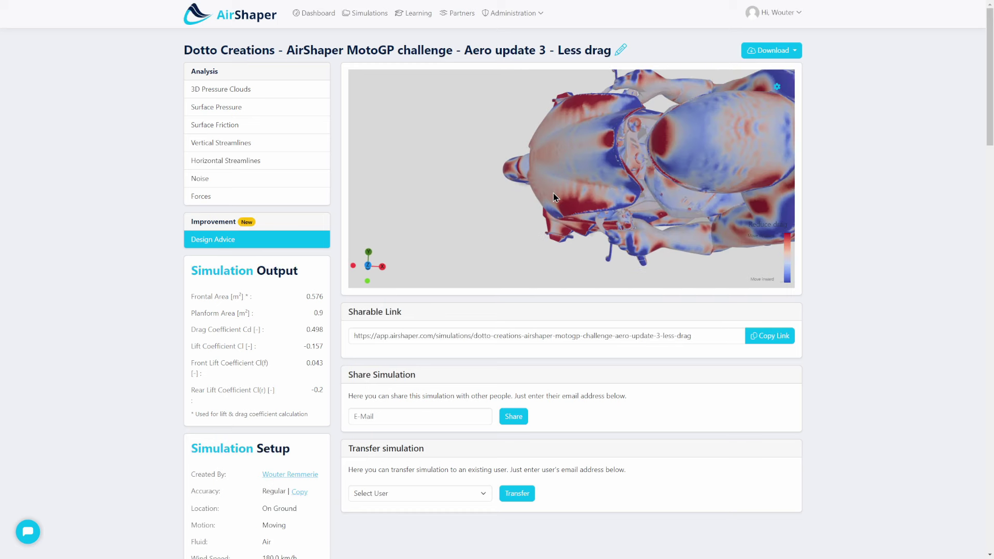
pyautogui.scroll(-2, 531, 193)
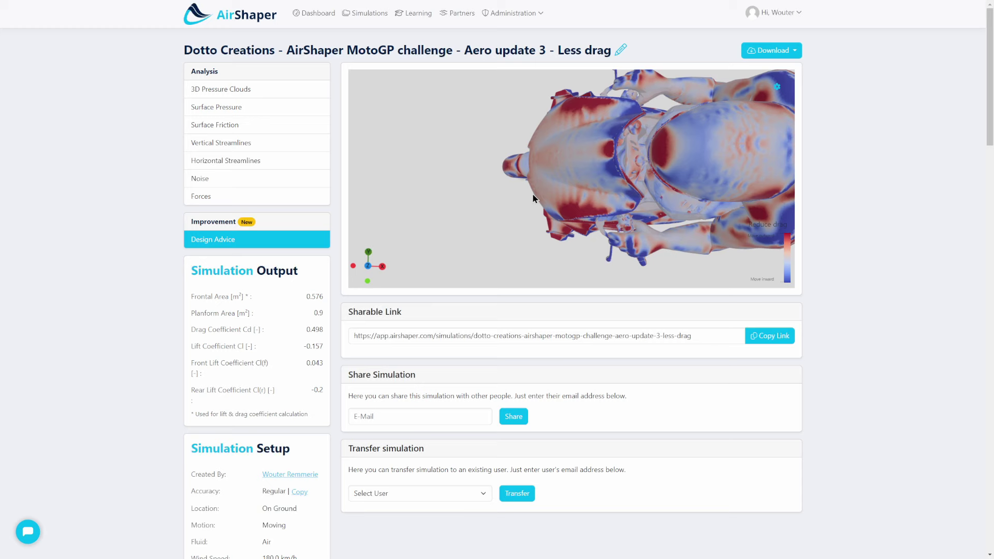
# Step: Cycle through Forces, 3D Pressure Clouds and Design Advice, ending on Surface Pressure
pyautogui.click(200, 195)
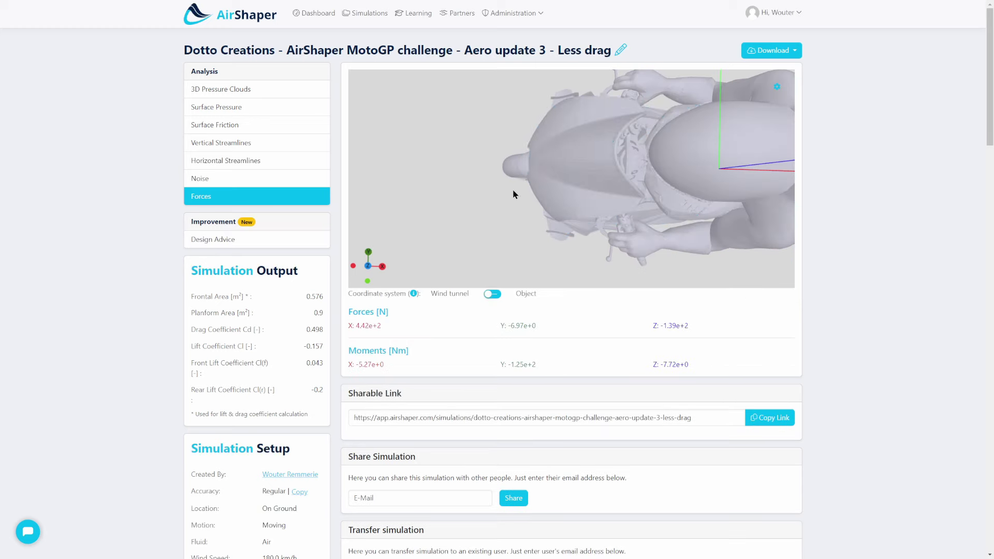
pyautogui.click(250, 94)
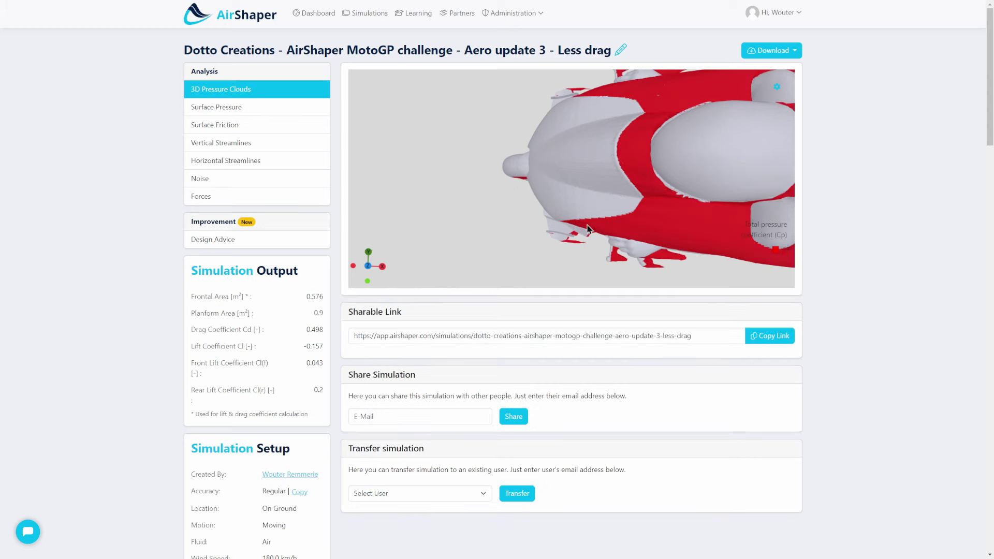
pyautogui.click(223, 242)
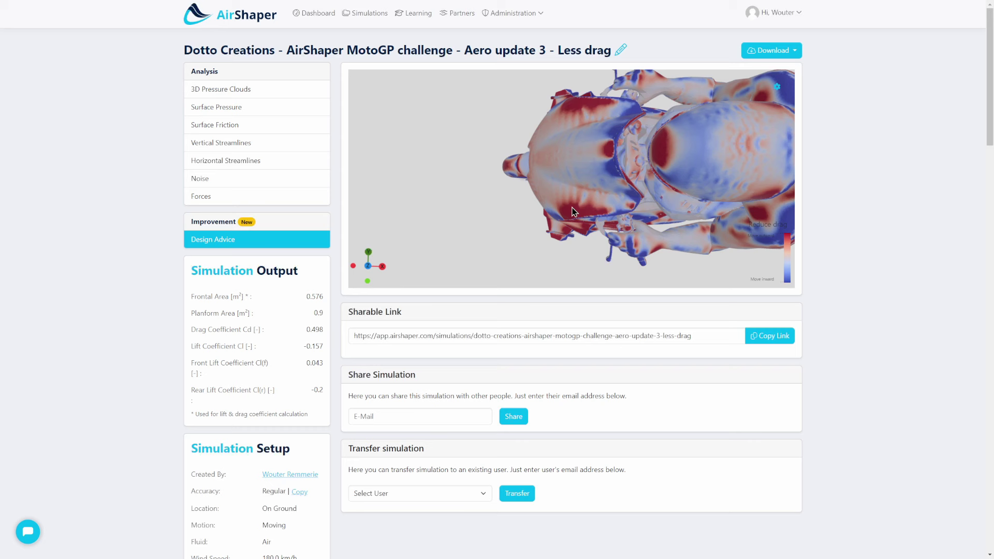
pyautogui.moveTo(572, 211)
pyautogui.mouseDown()
pyautogui.moveTo(645, 147)
pyautogui.moveTo(574, 178)
pyautogui.moveTo(604, 177)
pyautogui.mouseUp()
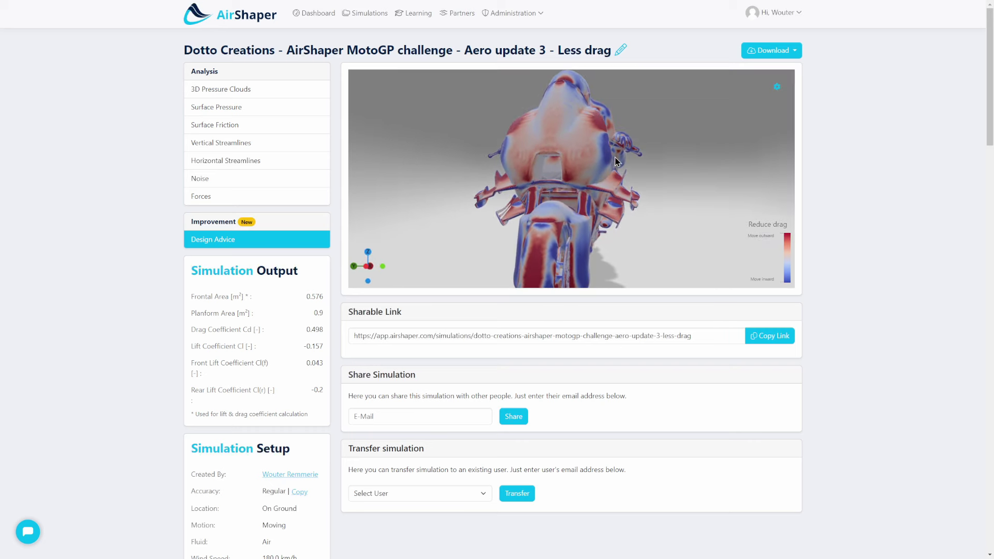
pyautogui.moveTo(594, 164)
pyautogui.mouseDown()
pyautogui.moveTo(603, 129)
pyautogui.moveTo(565, 111)
pyautogui.moveTo(548, 160)
pyautogui.mouseUp()
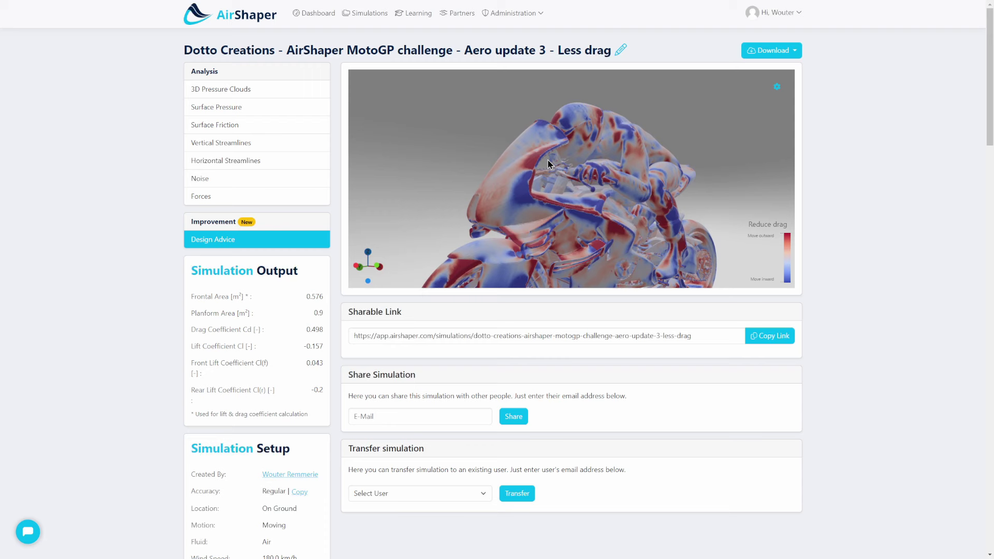
pyautogui.click(260, 91)
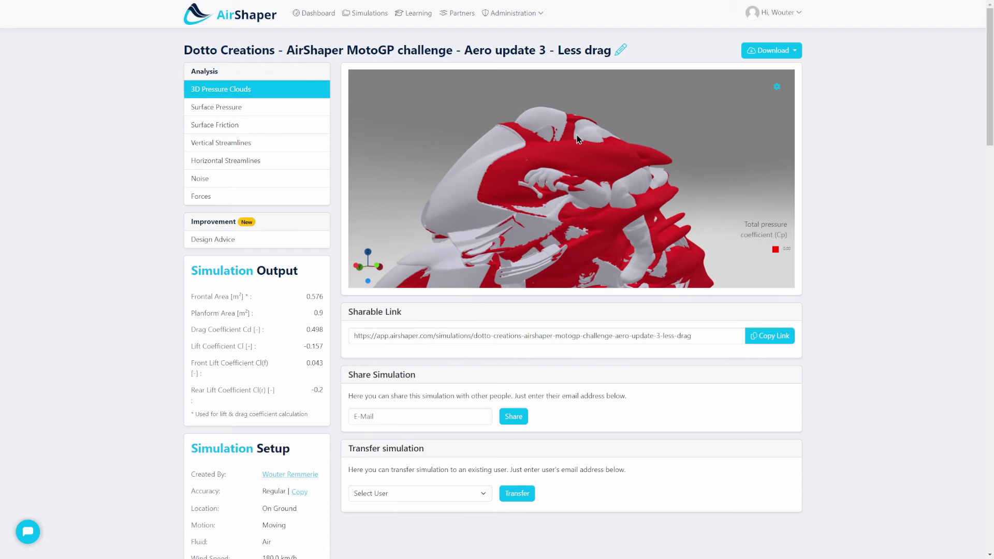
pyautogui.click(247, 107)
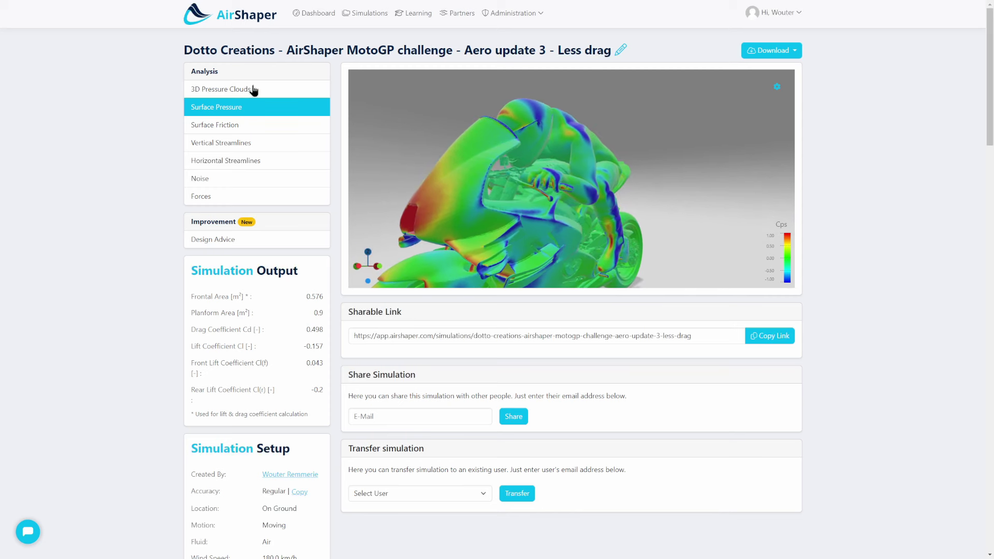
# Step: Compare the Design Advice and Surface Pressure maps from a front-top view
pyautogui.click(270, 242)
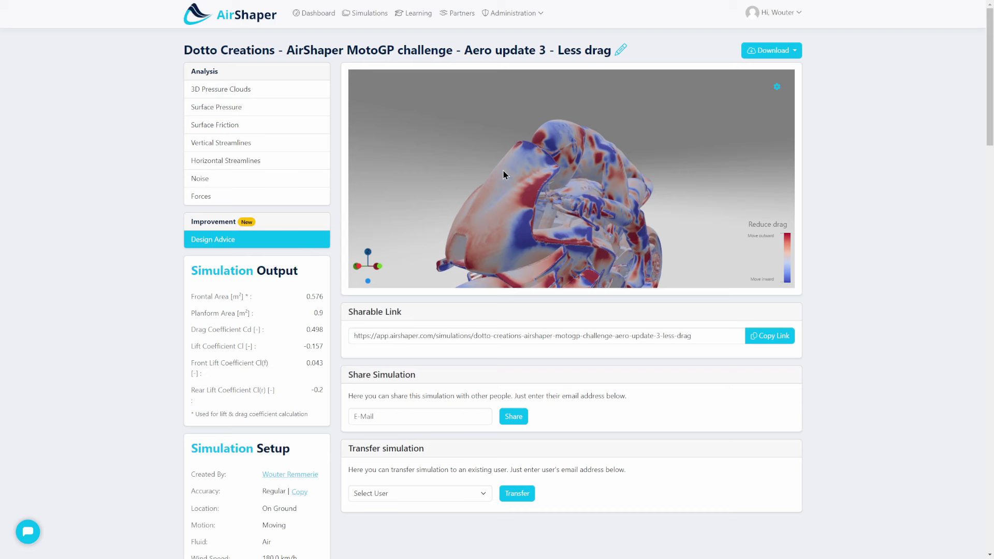
pyautogui.moveTo(602, 142); pyautogui.dragTo(629, 167)
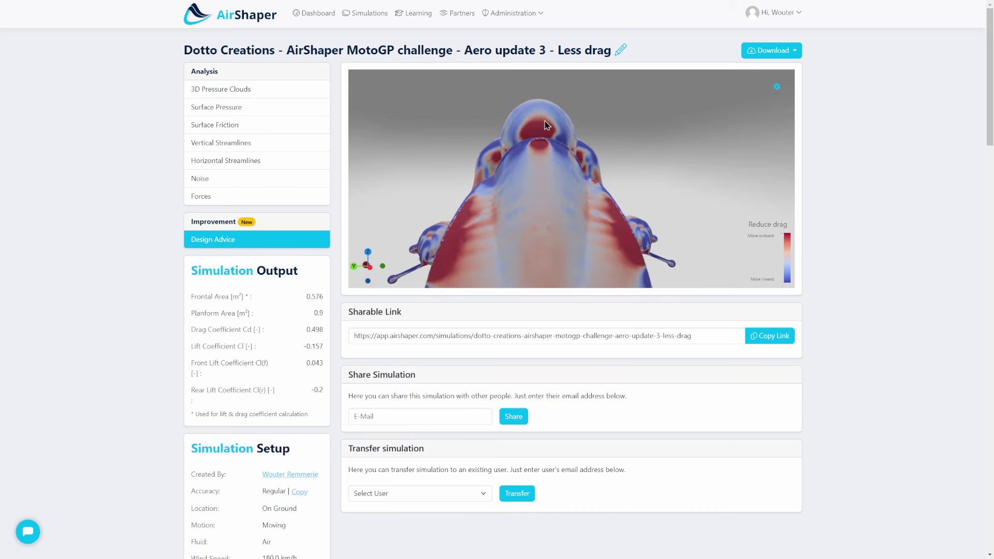
pyautogui.click(238, 107)
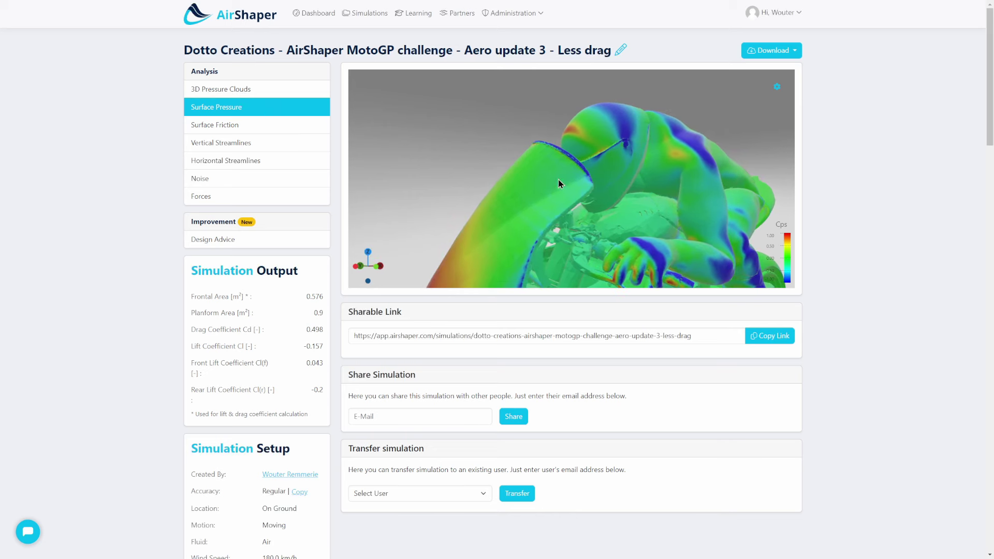
# Step: Return to Design Advice, viewing the rider front-on, then from a close side angle
pyautogui.click(286, 242)
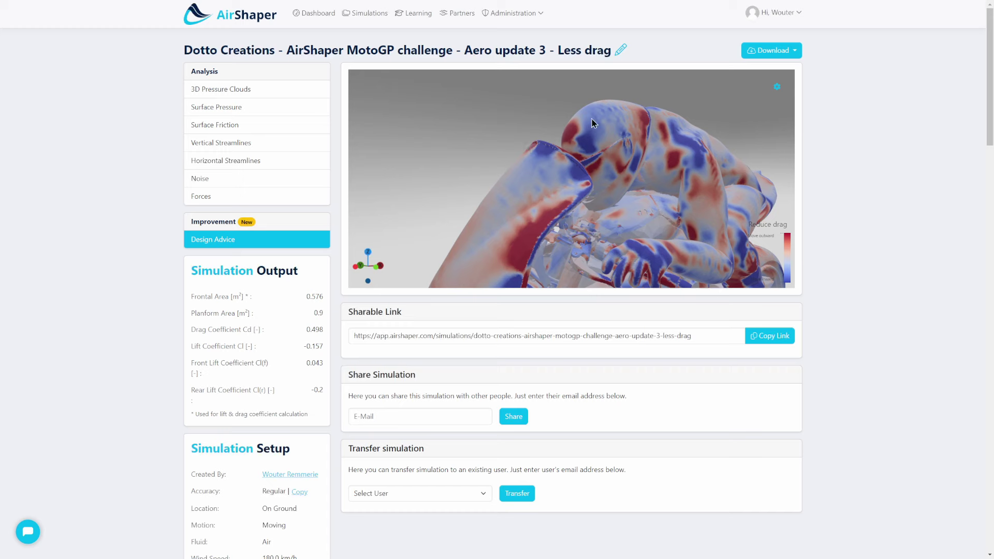
pyautogui.moveTo(542, 145); pyautogui.dragTo(555, 149)
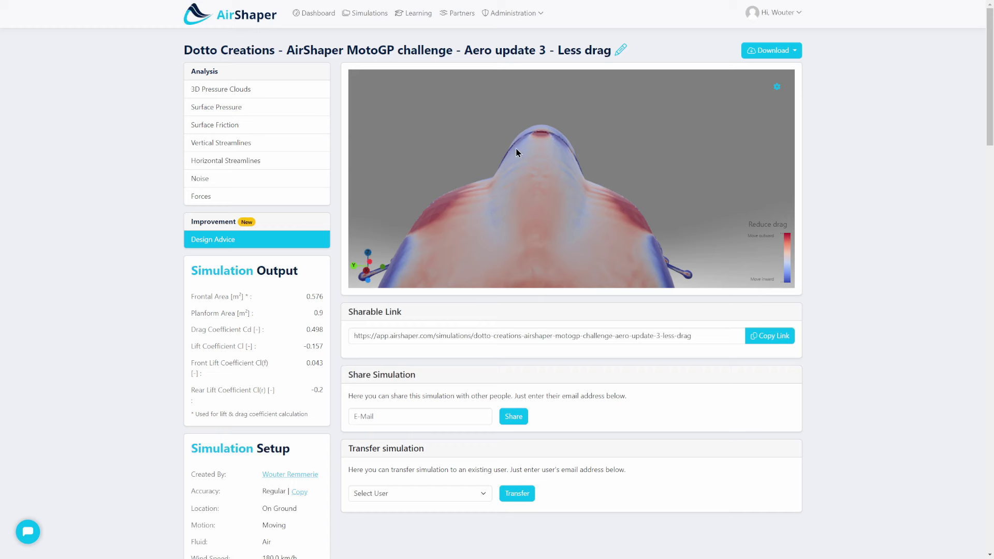
pyautogui.moveTo(516, 152); pyautogui.dragTo(523, 143)
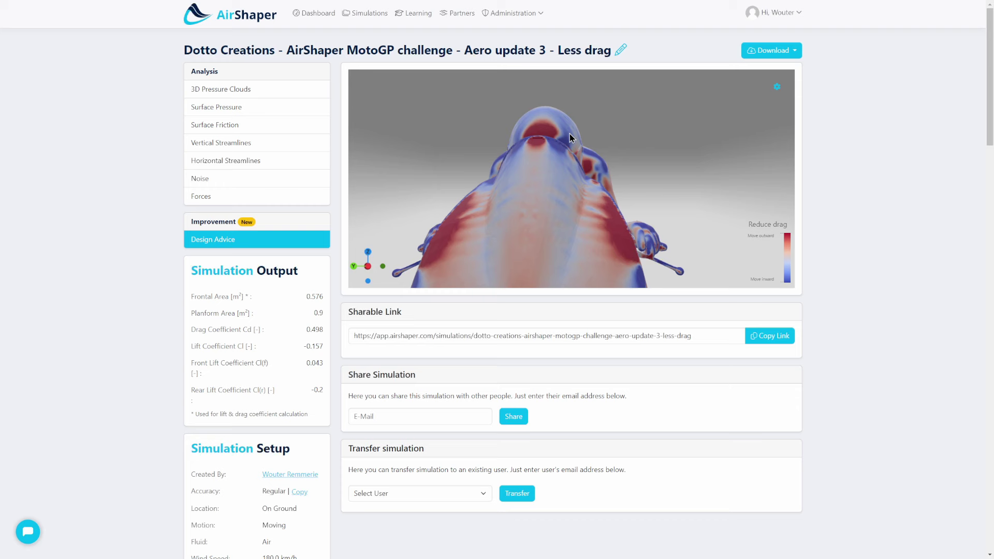
pyautogui.moveTo(569, 135); pyautogui.dragTo(550, 141)
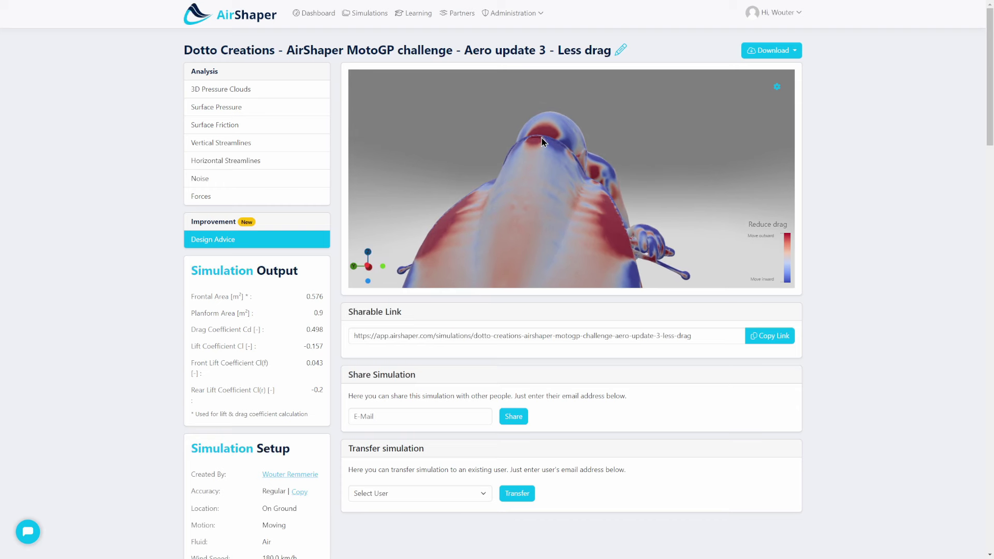
pyautogui.moveTo(540, 131)
pyautogui.mouseDown()
pyautogui.moveTo(466, 156)
pyautogui.moveTo(525, 189)
pyautogui.moveTo(510, 189)
pyautogui.moveTo(571, 147)
pyautogui.mouseUp()
pyautogui.scroll(3, 570, 147)
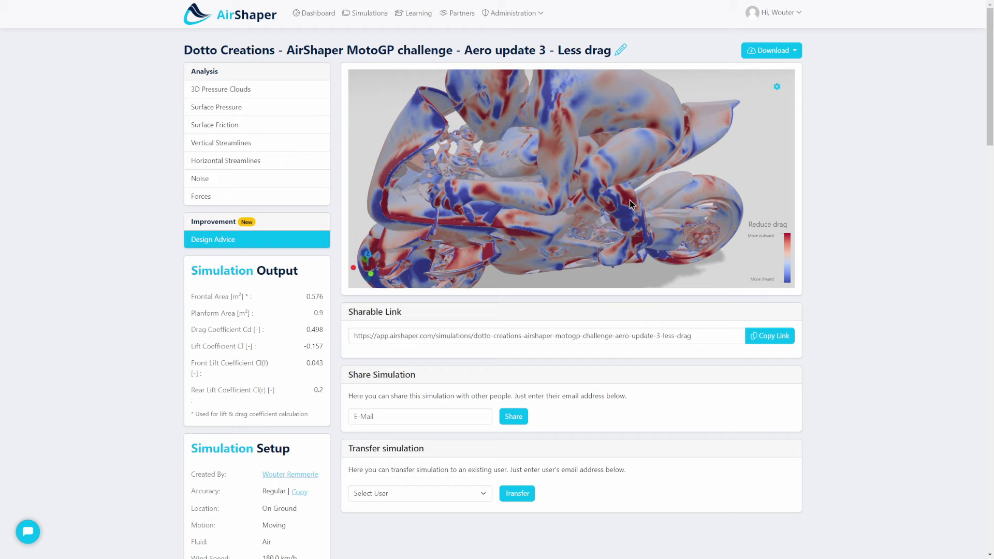
pyautogui.scroll(3, 565, 172)
pyautogui.scroll(3, 565, 173)
pyautogui.scroll(3, 628, 165)
pyautogui.scroll(-5, 628, 164)
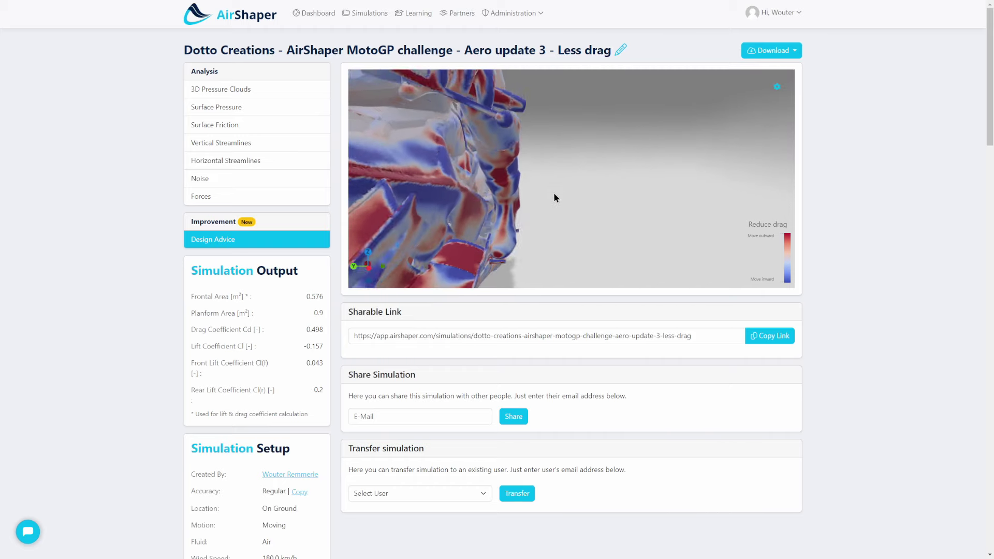
pyautogui.moveTo(555, 195)
pyautogui.mouseDown()
pyautogui.moveTo(563, 180)
pyautogui.moveTo(532, 187)
pyautogui.mouseUp()
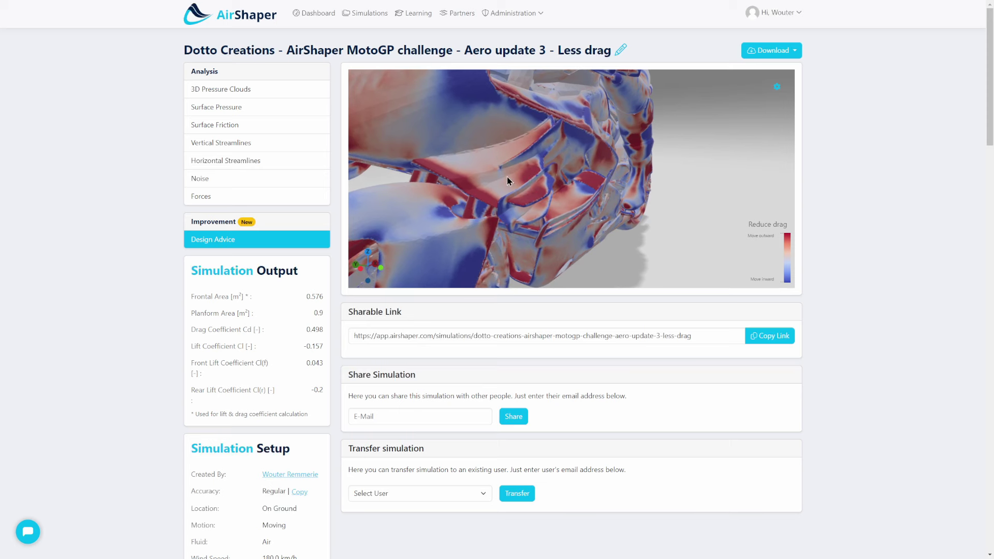
pyautogui.moveTo(504, 177); pyautogui.dragTo(467, 192)
pyautogui.moveTo(484, 200)
pyautogui.mouseDown()
pyautogui.moveTo(536, 185)
pyautogui.moveTo(485, 178)
pyautogui.moveTo(505, 189)
pyautogui.moveTo(497, 238)
pyautogui.mouseUp()
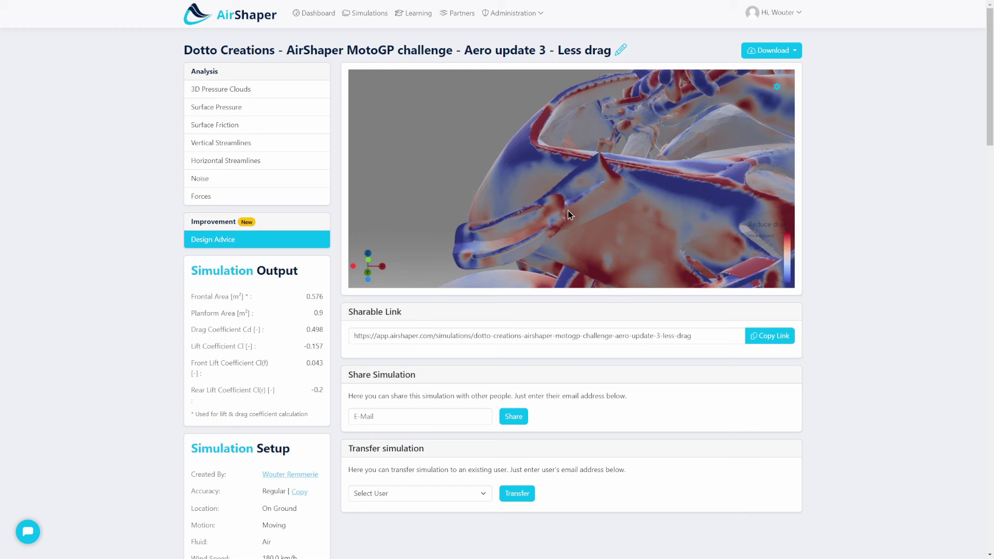
pyautogui.moveTo(568, 211)
pyautogui.mouseDown()
pyautogui.moveTo(578, 188)
pyautogui.moveTo(544, 144)
pyautogui.mouseUp()
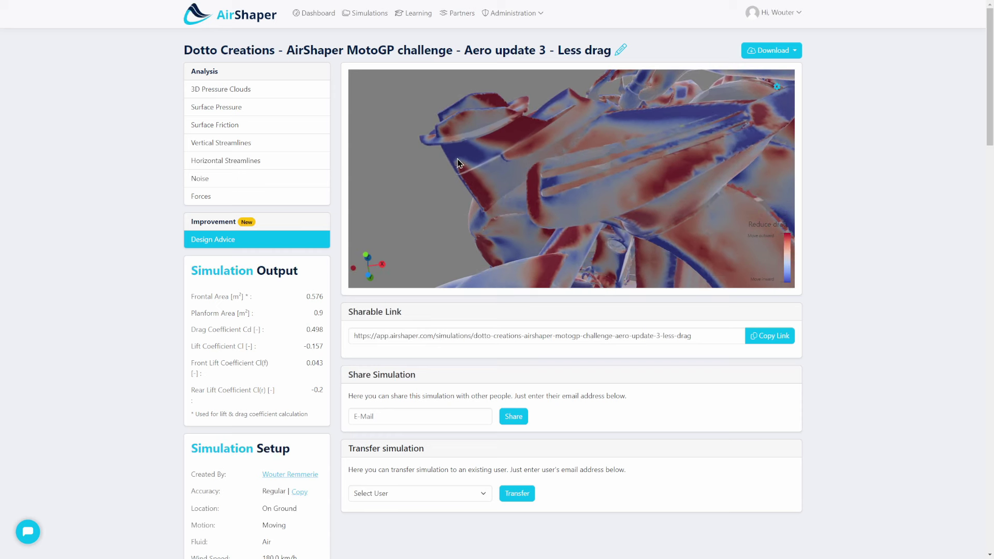
pyautogui.moveTo(454, 152)
pyautogui.mouseDown()
pyautogui.moveTo(511, 212)
pyautogui.moveTo(522, 183)
pyautogui.mouseUp()
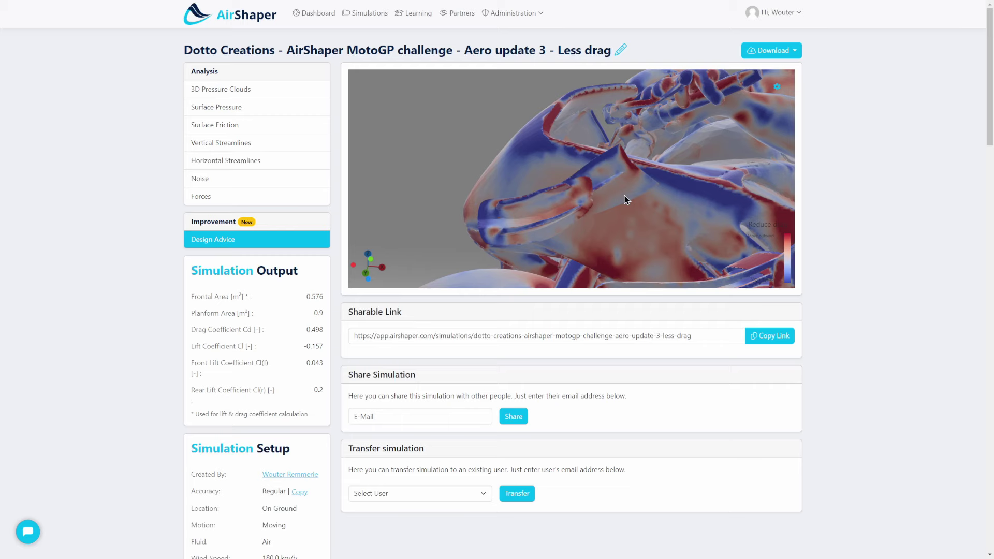
pyautogui.scroll(-3, 655, 219)
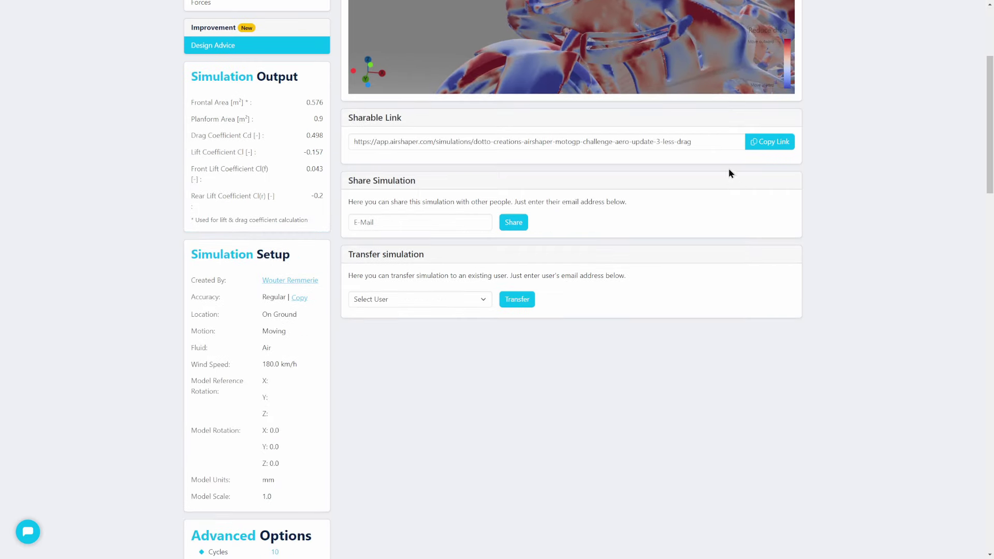
pyautogui.scroll(5, 554, 206)
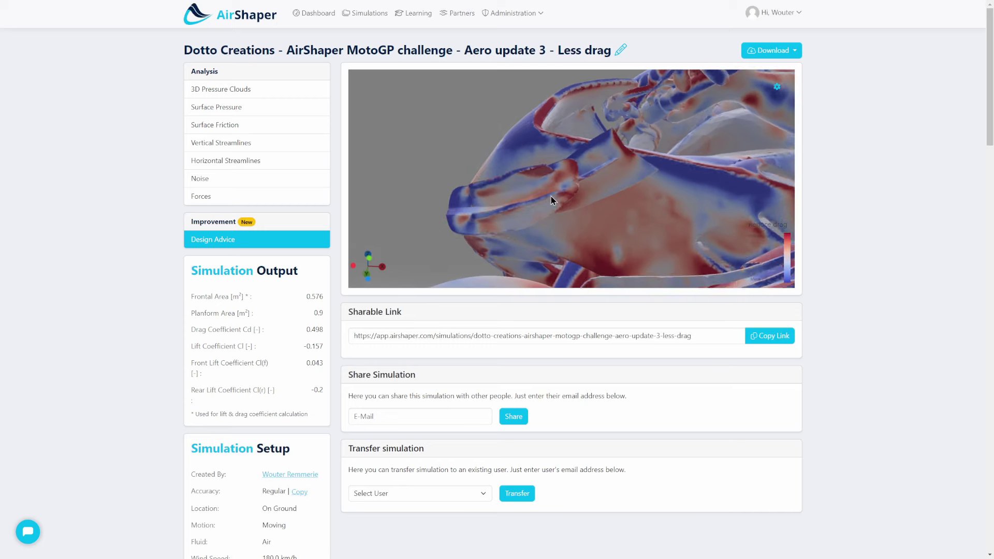
pyautogui.moveTo(529, 182)
pyautogui.mouseDown()
pyautogui.moveTo(634, 213)
pyautogui.moveTo(645, 235)
pyautogui.moveTo(635, 243)
pyautogui.mouseUp()
pyautogui.scroll(-2, 636, 243)
pyautogui.scroll(-3, 613, 202)
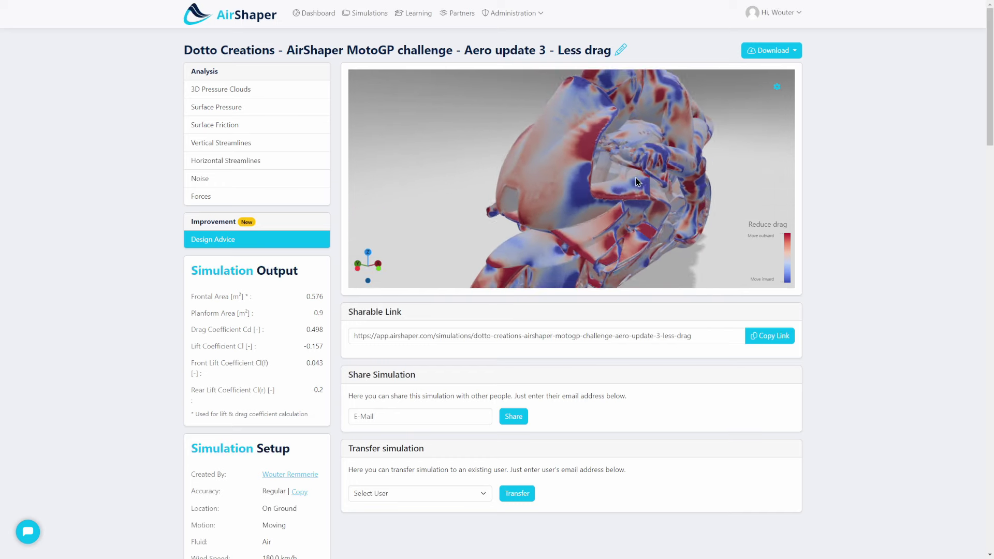
pyautogui.moveTo(568, 191); pyautogui.dragTo(535, 186)
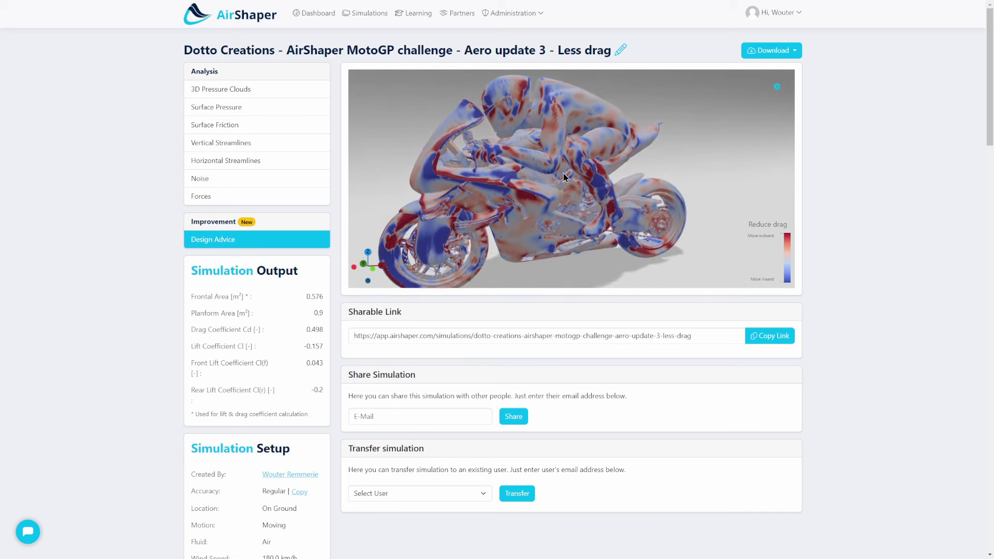
# Step: Alternate between 3D Pressure Clouds and Design Advice while rotating, ending on Surface Friction
pyautogui.click(221, 90)
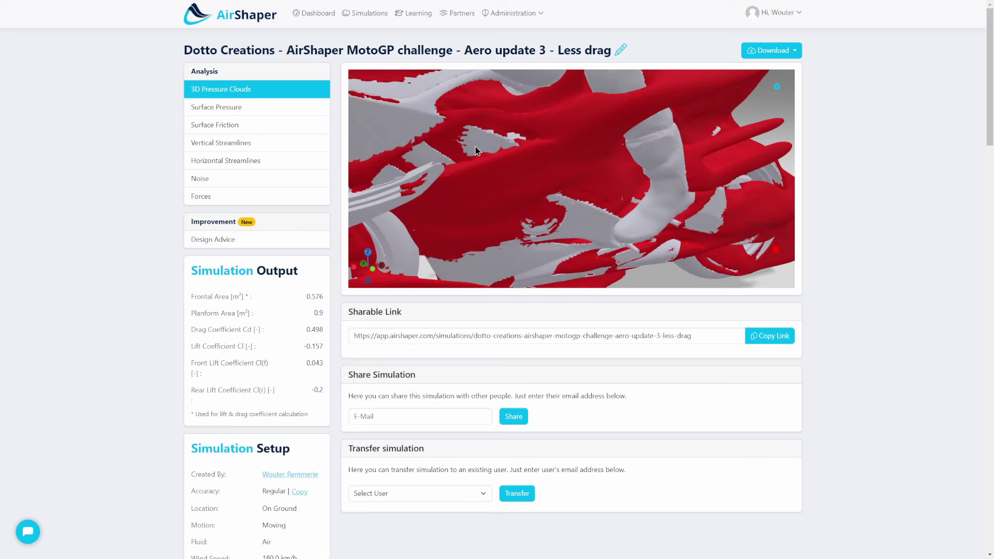
pyautogui.moveTo(499, 146); pyautogui.dragTo(398, 164)
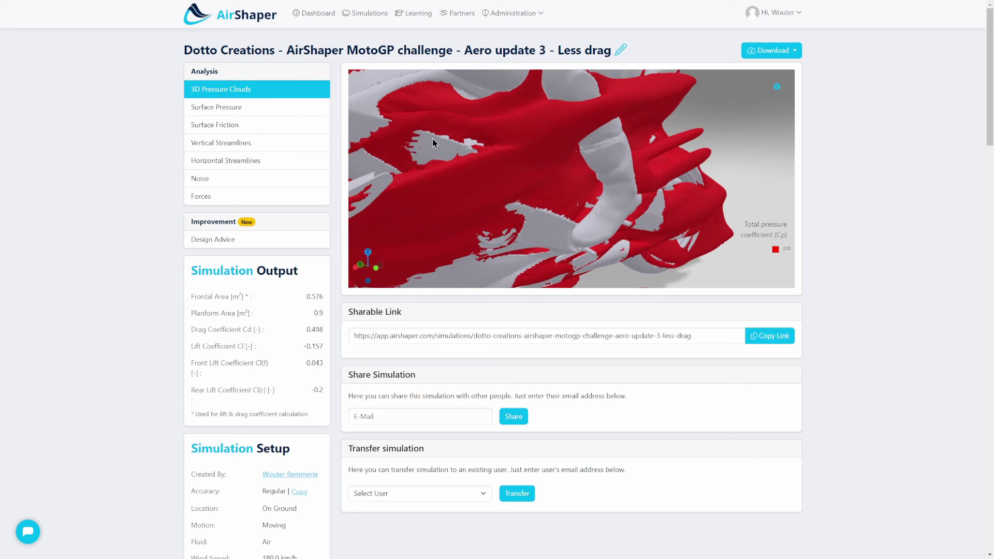
pyautogui.click(218, 240)
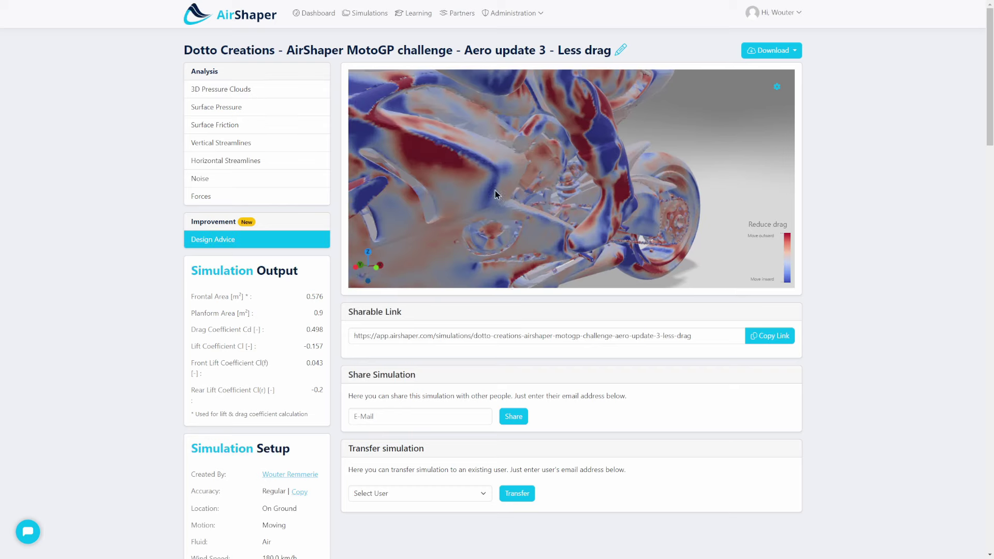
pyautogui.moveTo(494, 191)
pyautogui.mouseDown()
pyautogui.moveTo(373, 173)
pyautogui.moveTo(500, 161)
pyautogui.moveTo(543, 176)
pyautogui.moveTo(511, 172)
pyautogui.mouseUp()
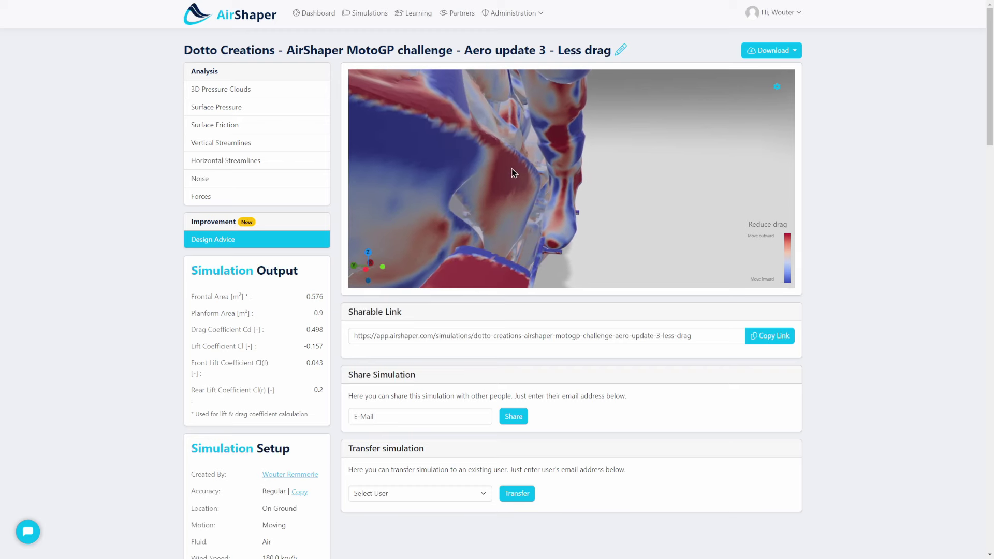
pyautogui.moveTo(577, 150); pyautogui.dragTo(611, 177)
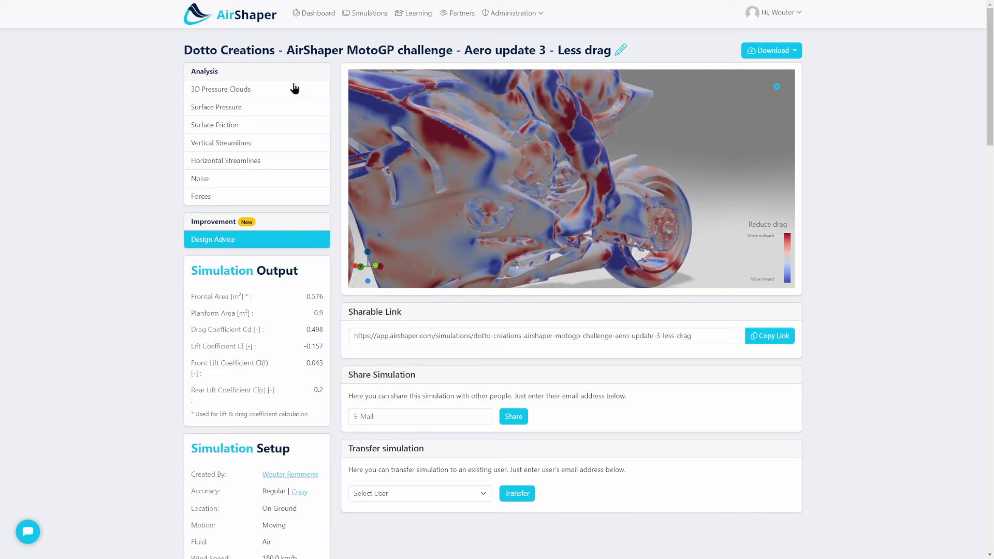
pyautogui.click(292, 87)
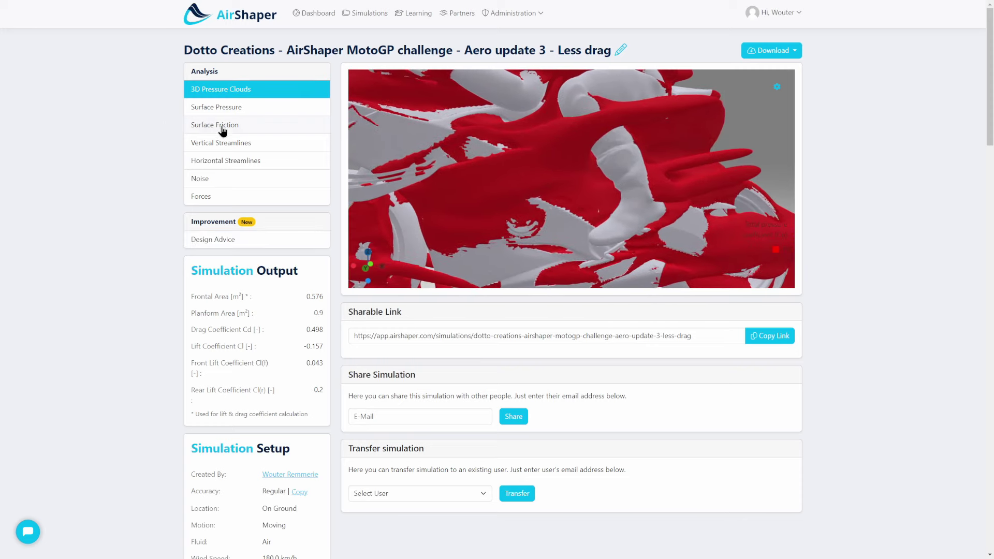
pyautogui.click(325, 123)
# Step: Switch the bike to the Surface Pressure map graded on the Cps scale
pyautogui.click(281, 107)
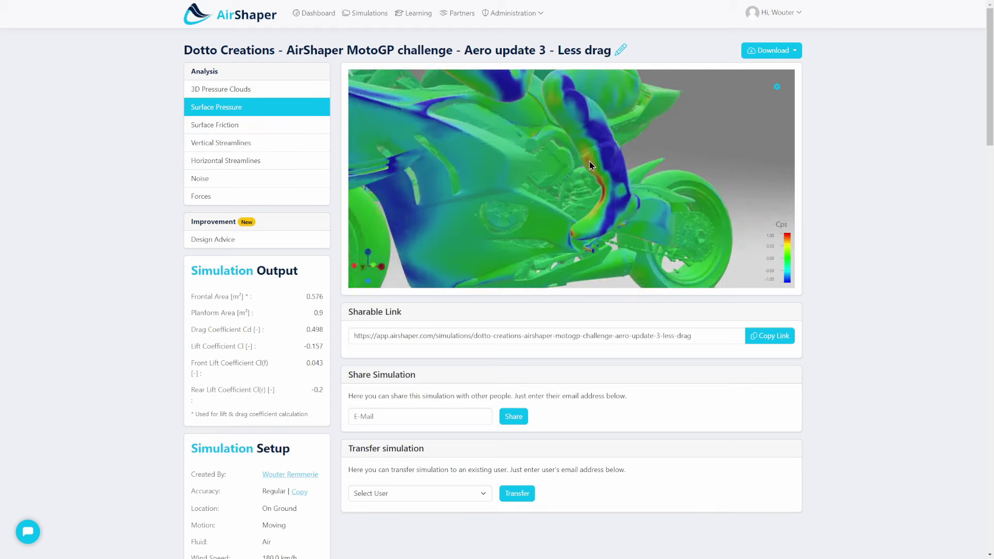